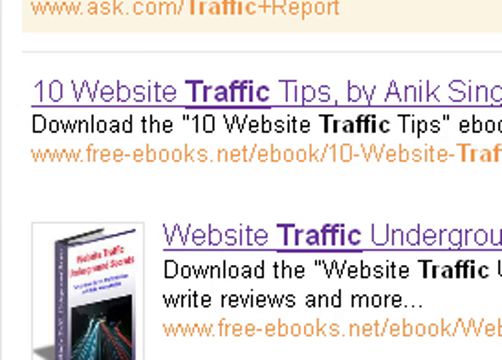
click(310, 95)
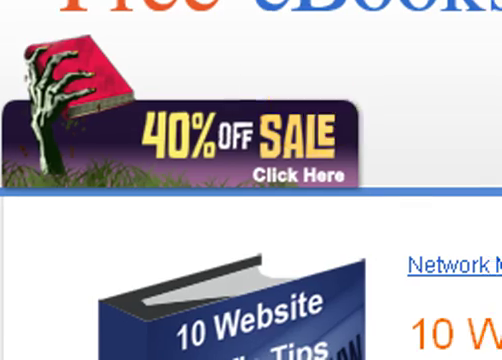